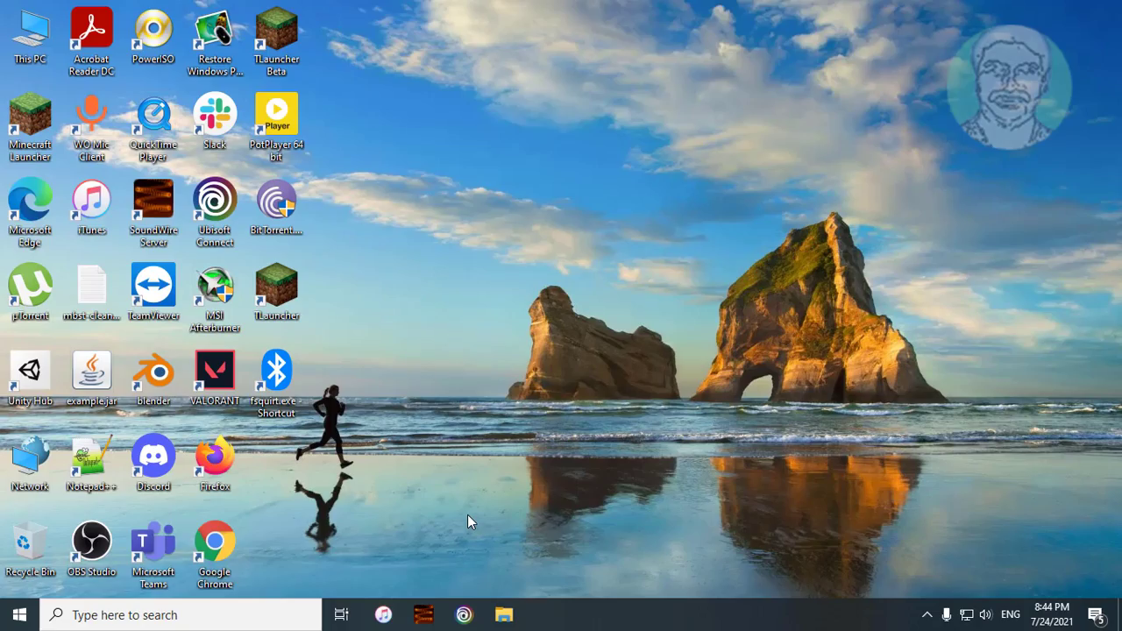
Open Settings > Apps > Apps & features to list the 94 installed apps.
left_click(15, 624)
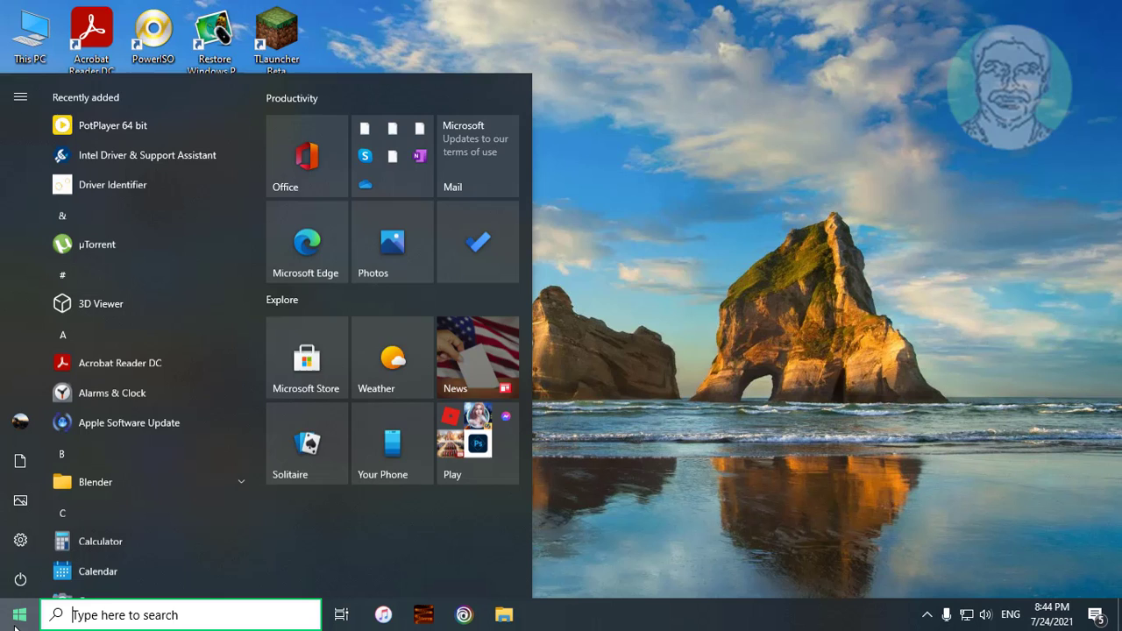
left_click(20, 539)
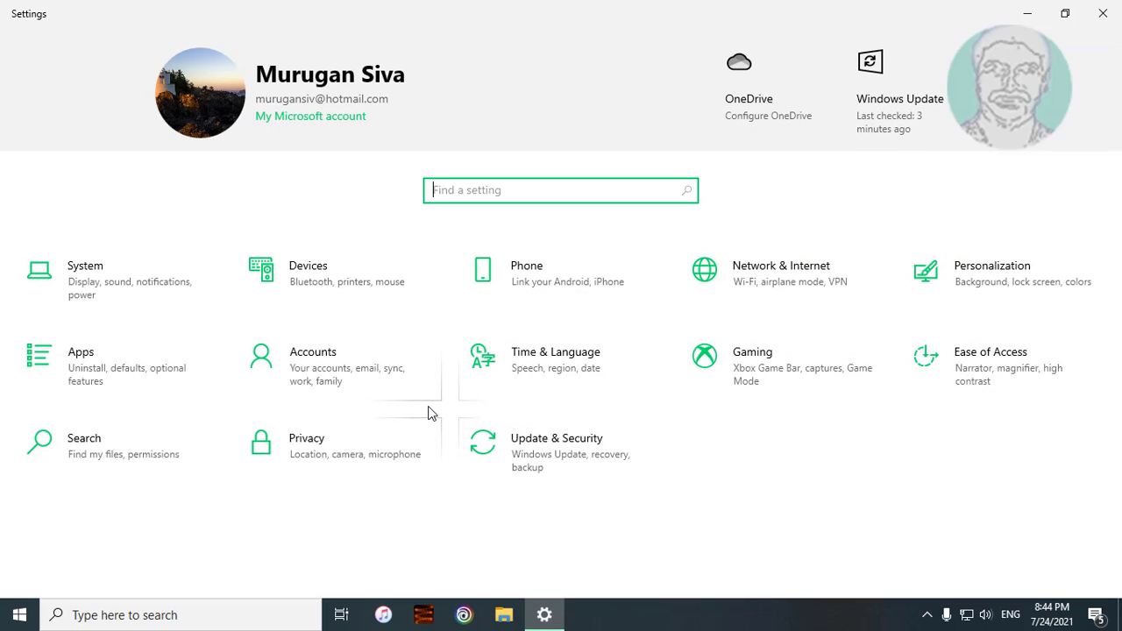
left_click(128, 373)
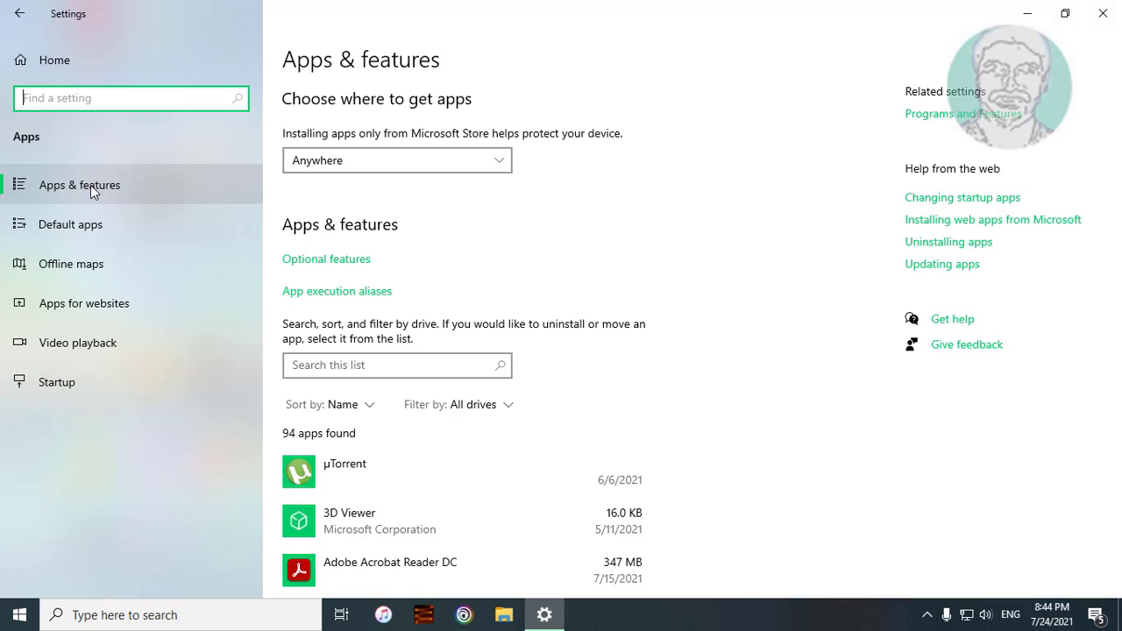
left_click(91, 186)
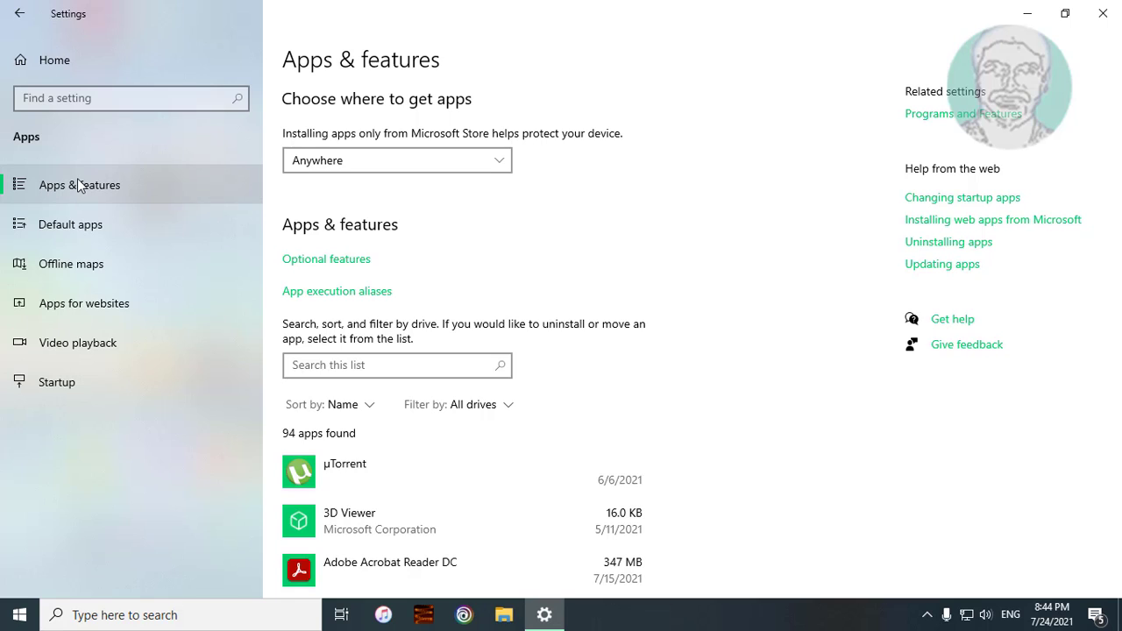
Search the apps list for 'mail' and reset Mail and Calendar from its Advanced options.
left_click(365, 369)
type("mail")
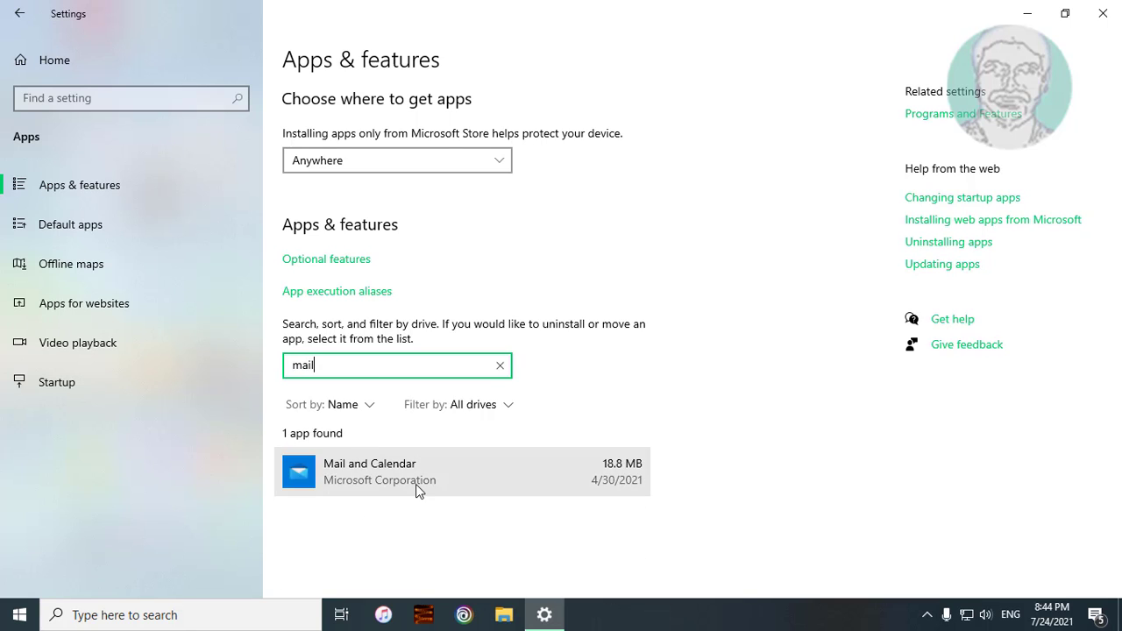
left_click(405, 483)
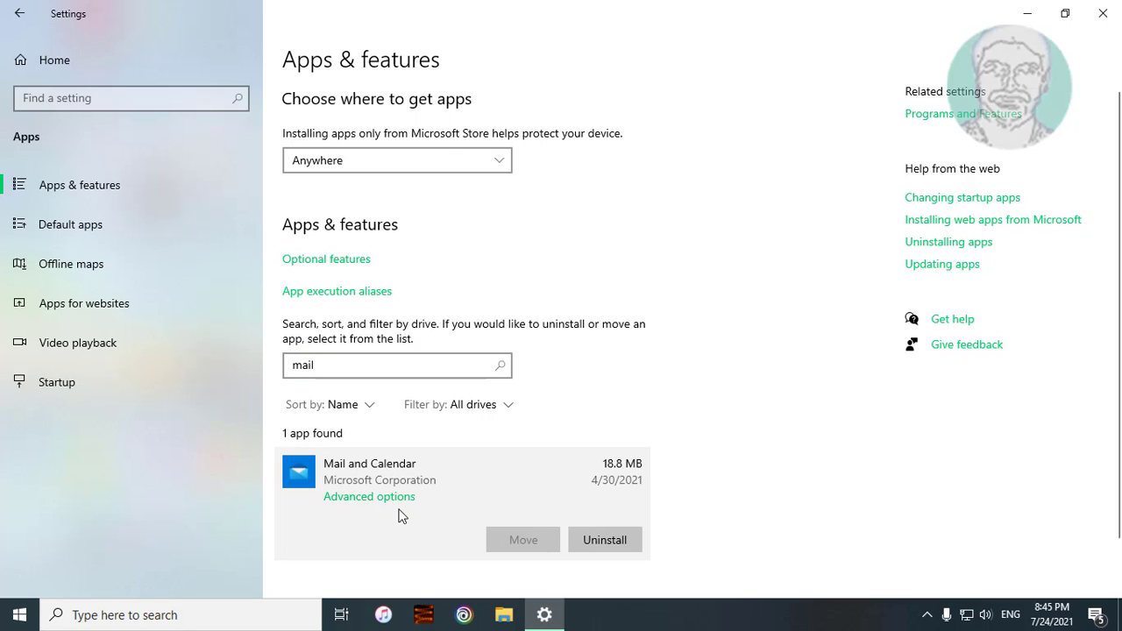
left_click(378, 505)
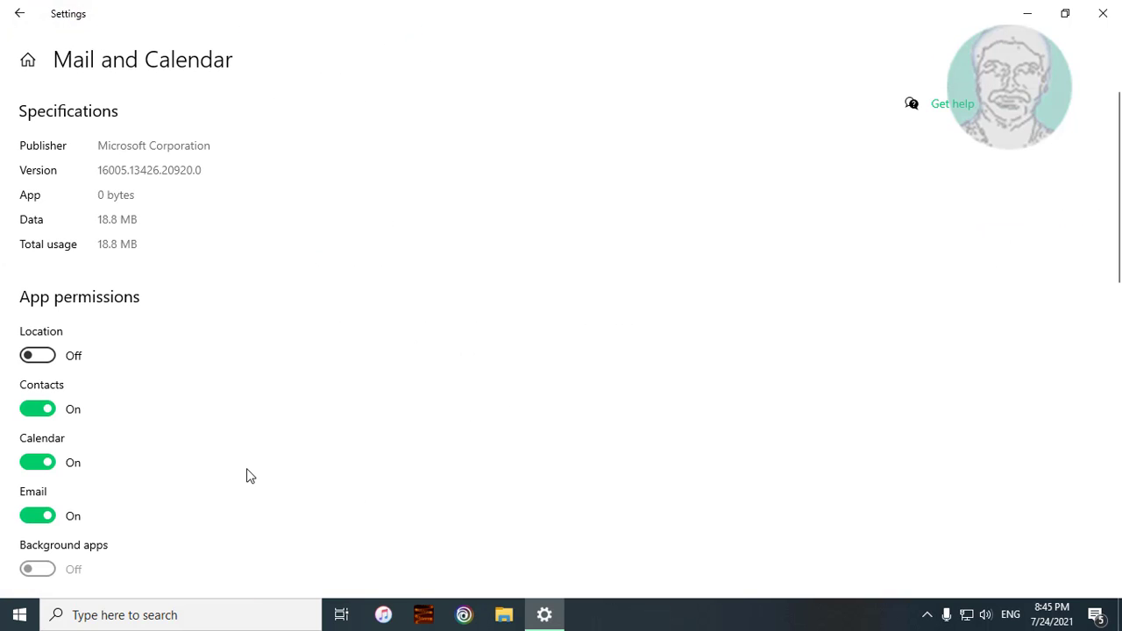
scroll(246, 476, "down", 6)
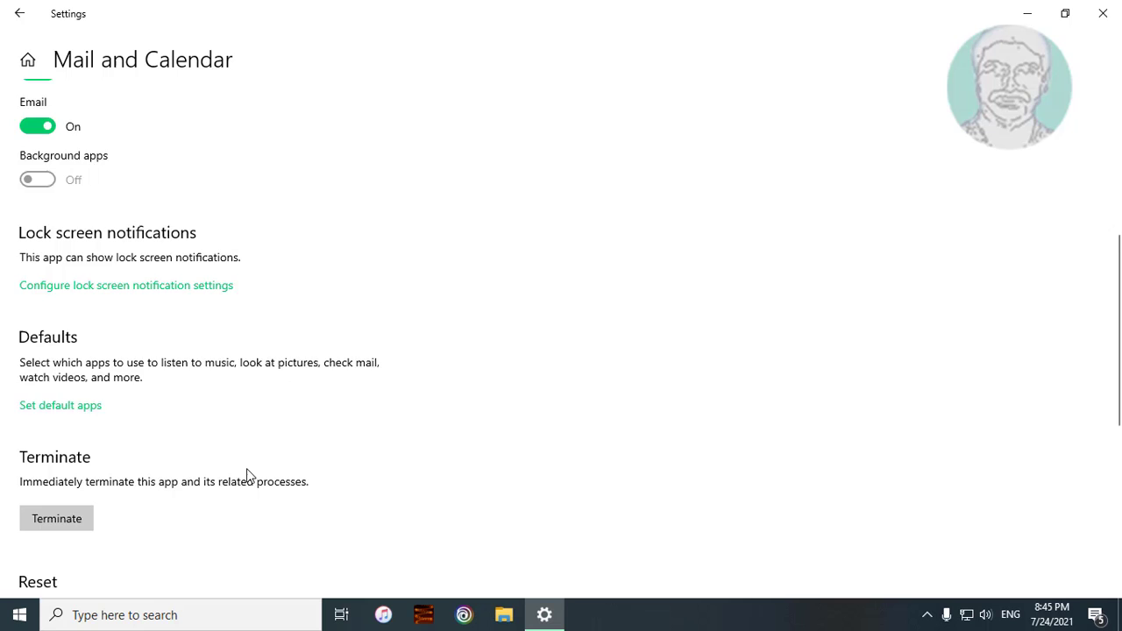
left_click(82, 417)
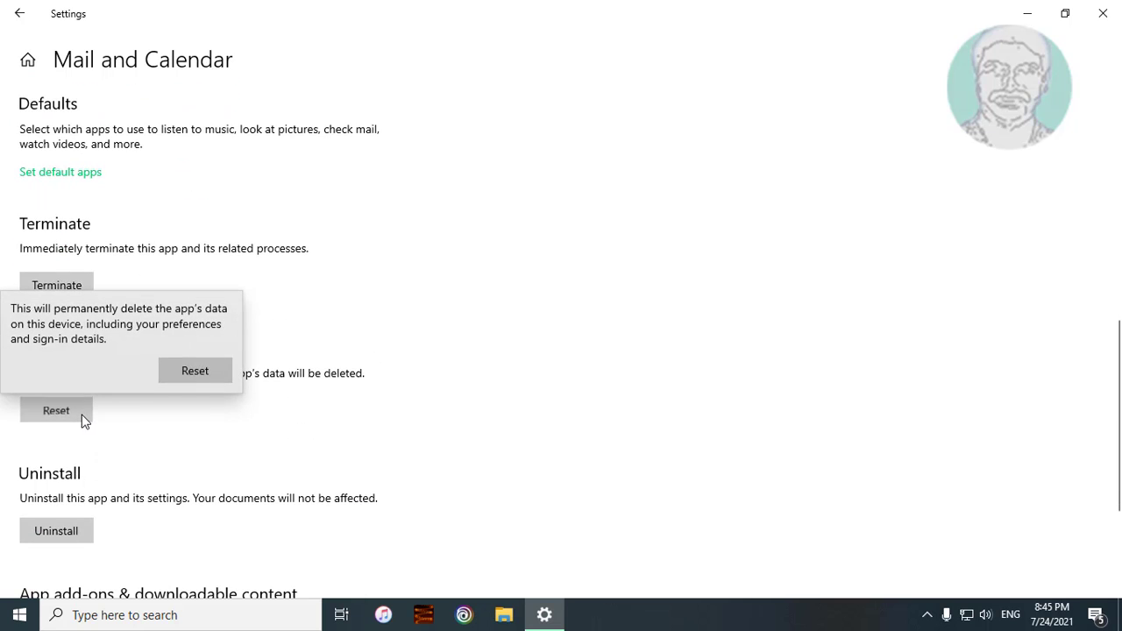
left_click(195, 372)
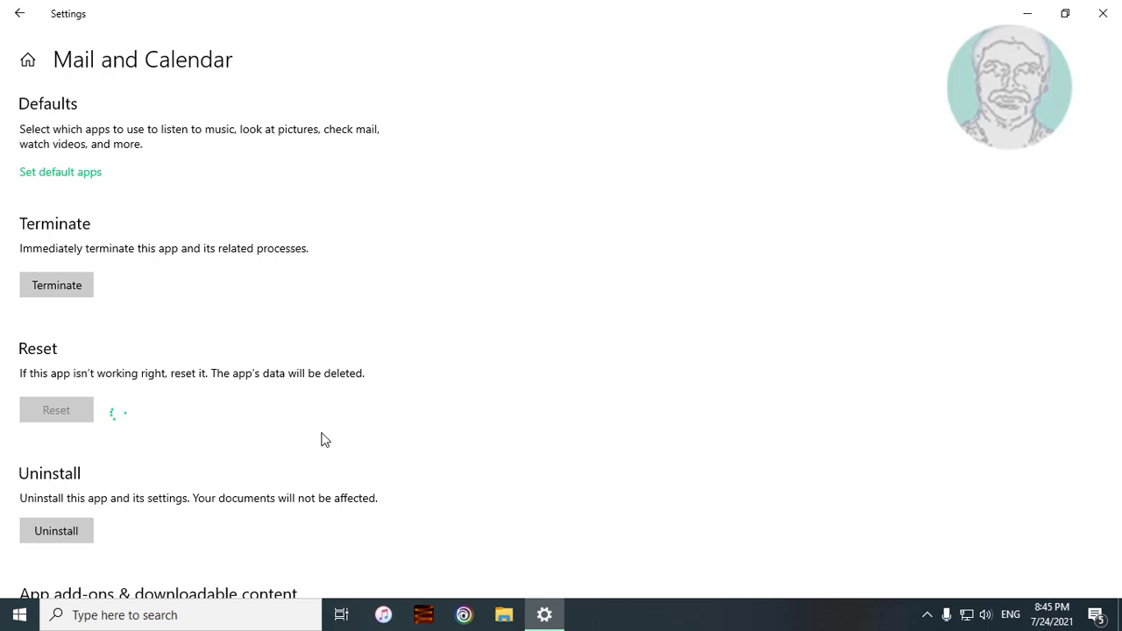
Go back to the Settings home page and close Settings.
left_click(19, 14)
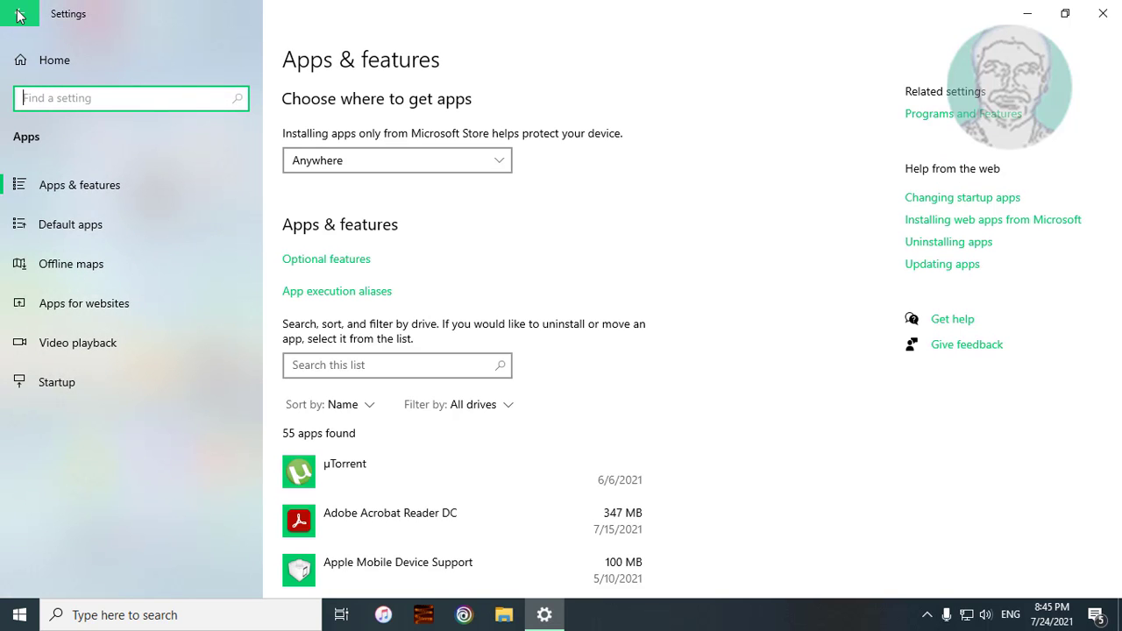
left_click(19, 14)
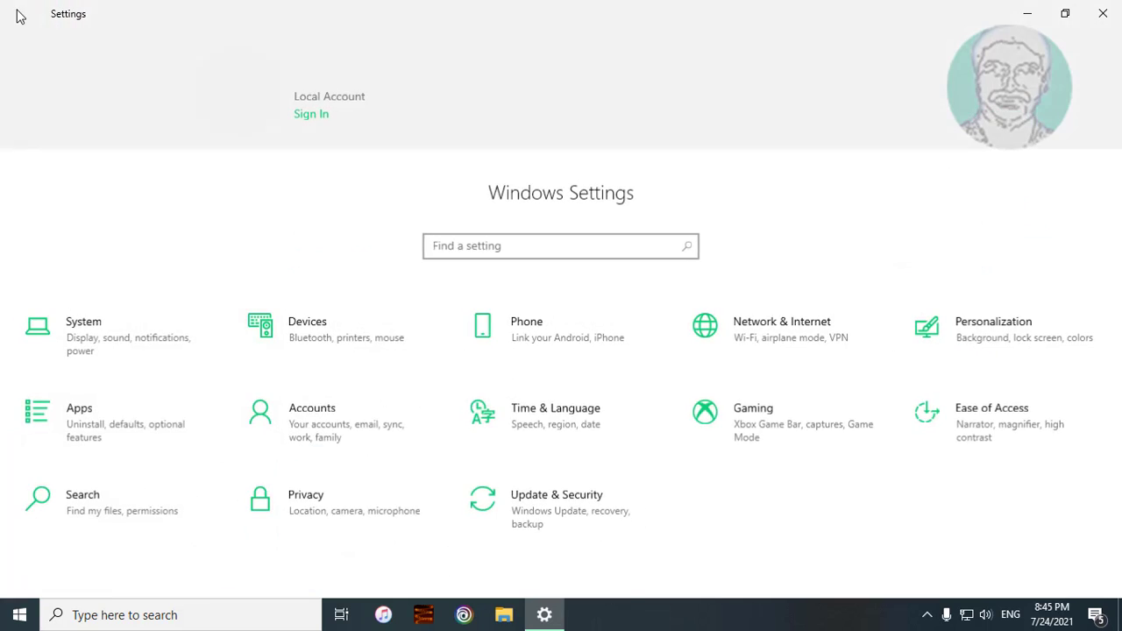
left_click(1102, 13)
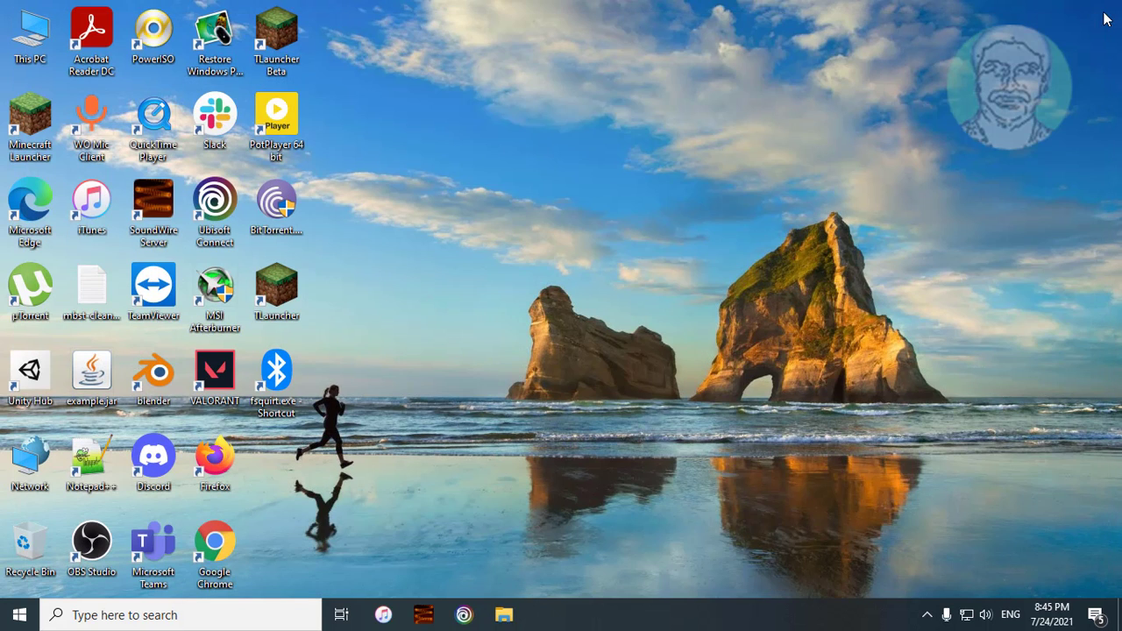
Search 'powershell' and run Windows PowerShell as administrator, approving the UAC prompt.
left_click(142, 615)
type("po")
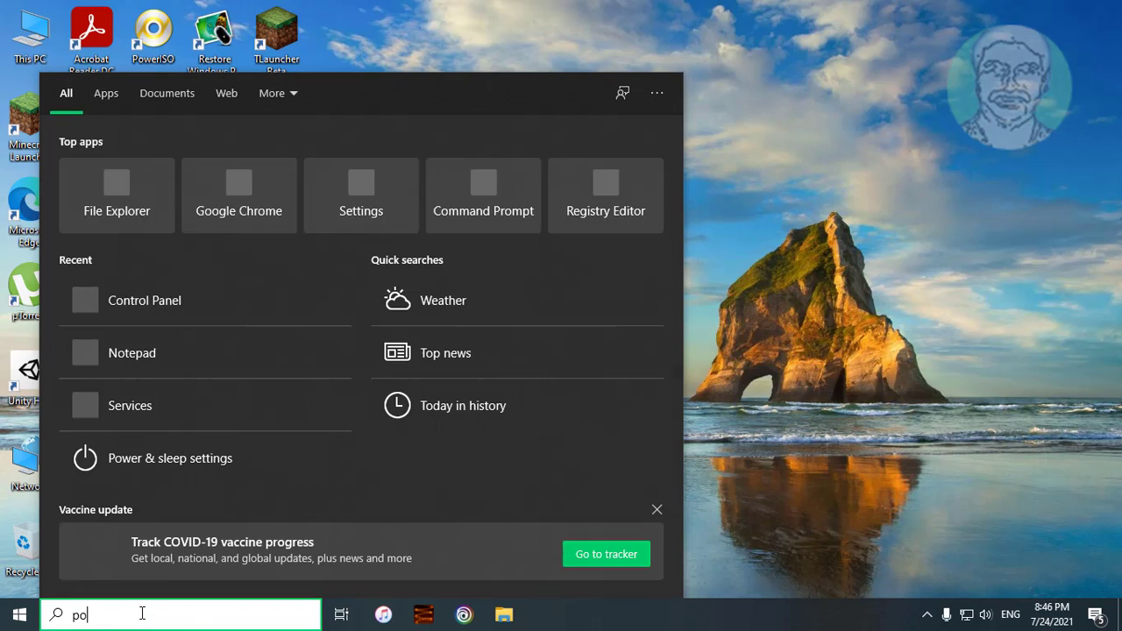
type("wershell")
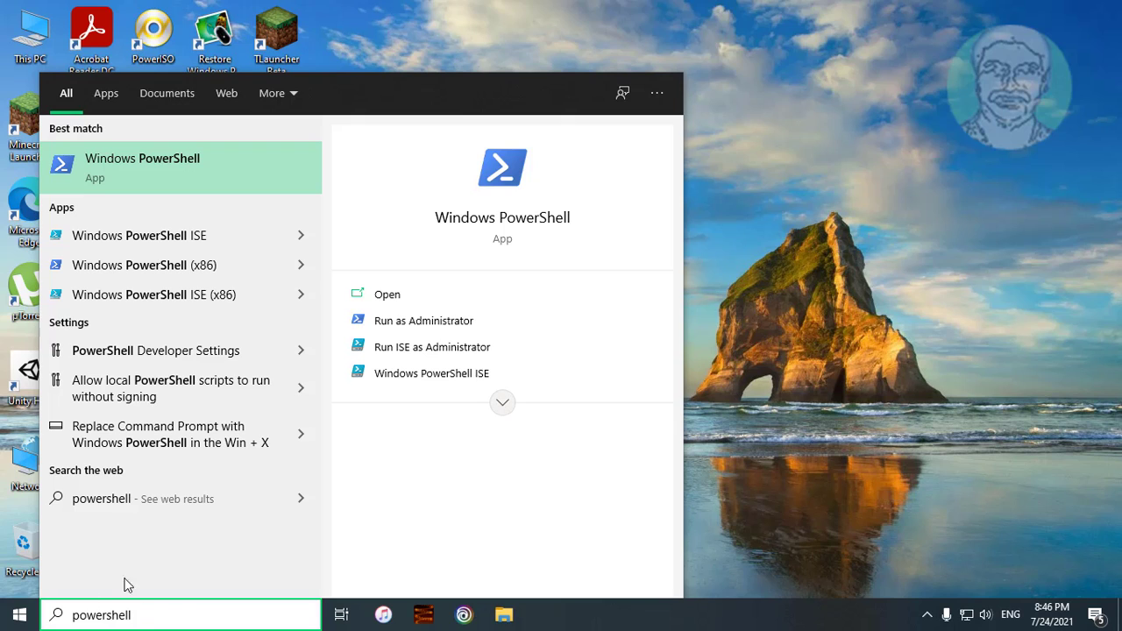
right_click(166, 175)
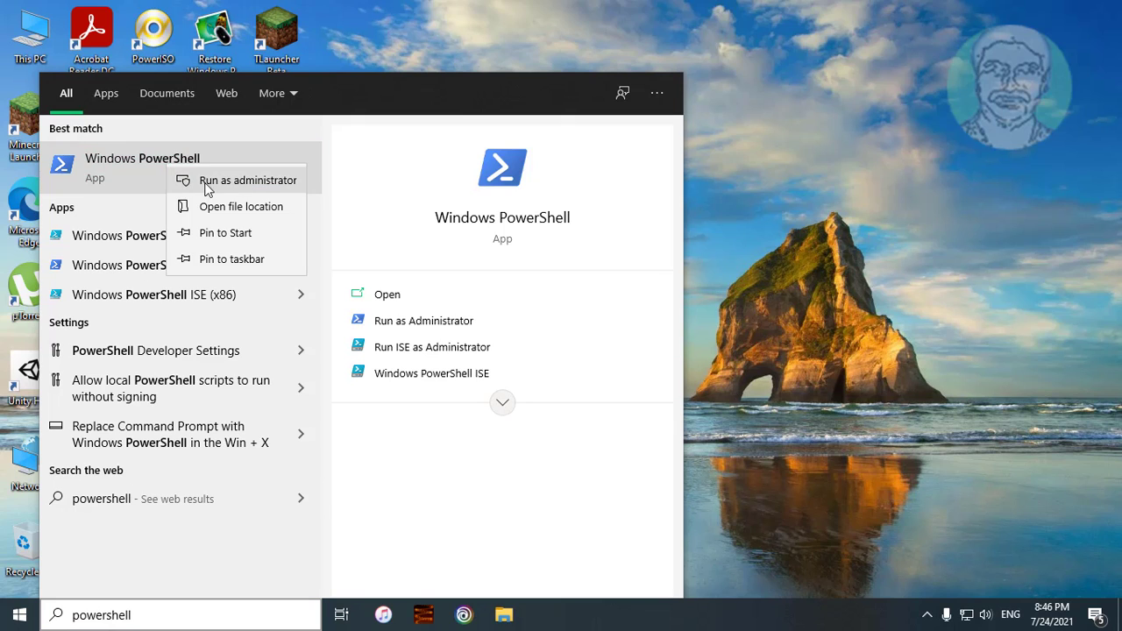
left_click(256, 189)
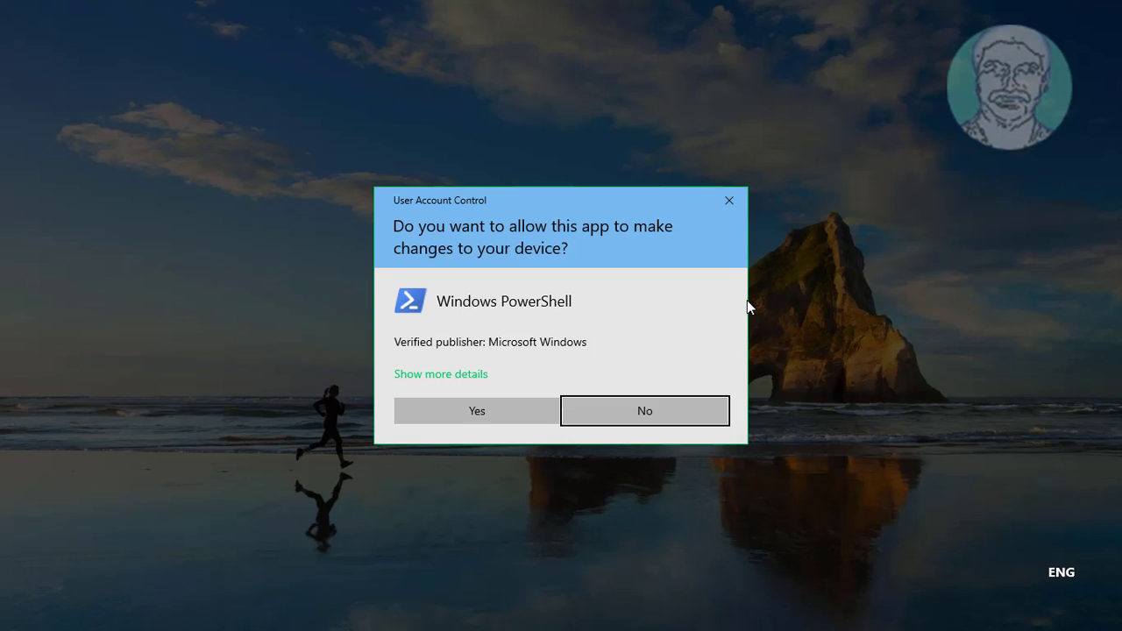
left_click(469, 414)
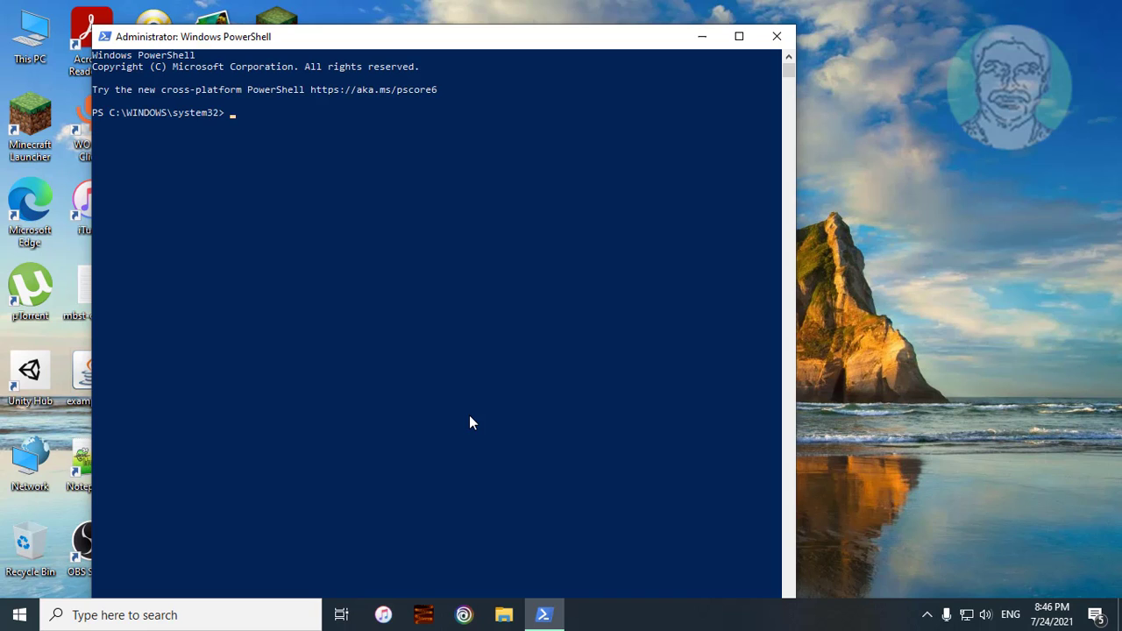
Run Get-AppxPackage Microsoft.windowscommunicationsapps | Remove-AppxPackage, then exit PowerShell.
right_click(228, 121)
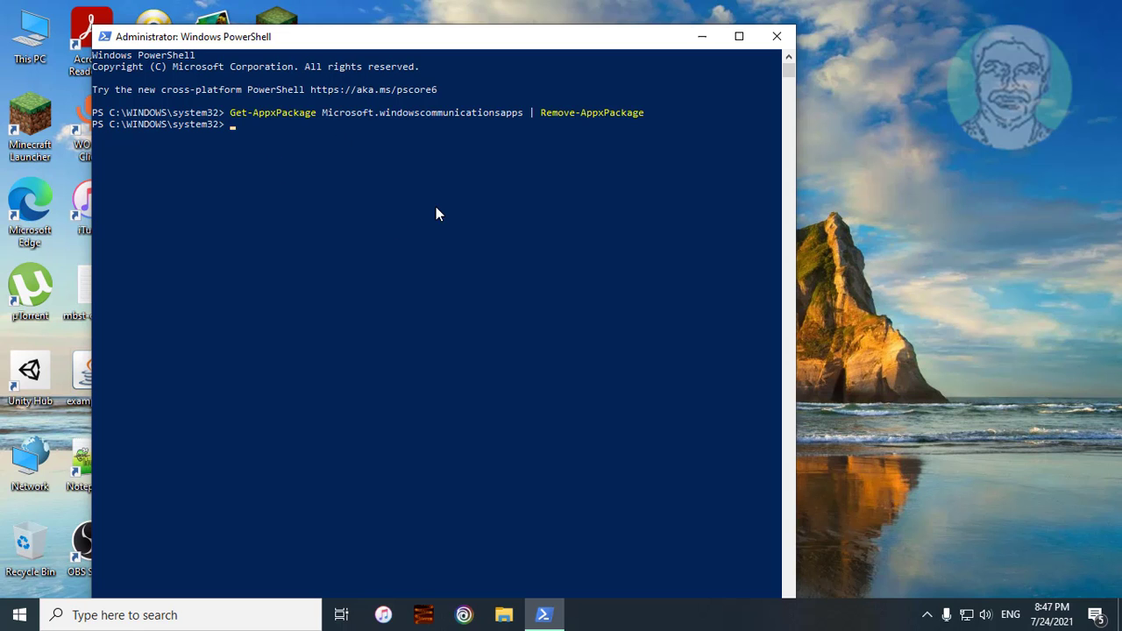
type("exit")
key("Return")
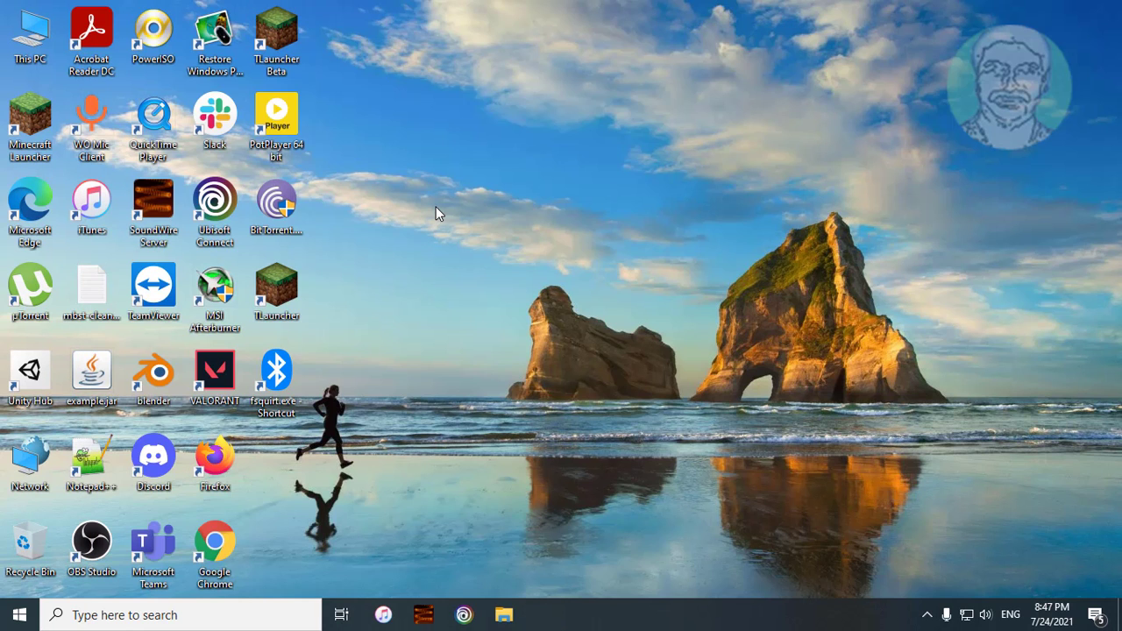
In Chrome, load the copied Microsoft Store address and click Get on the Mail and Calendar page.
double_click(231, 537)
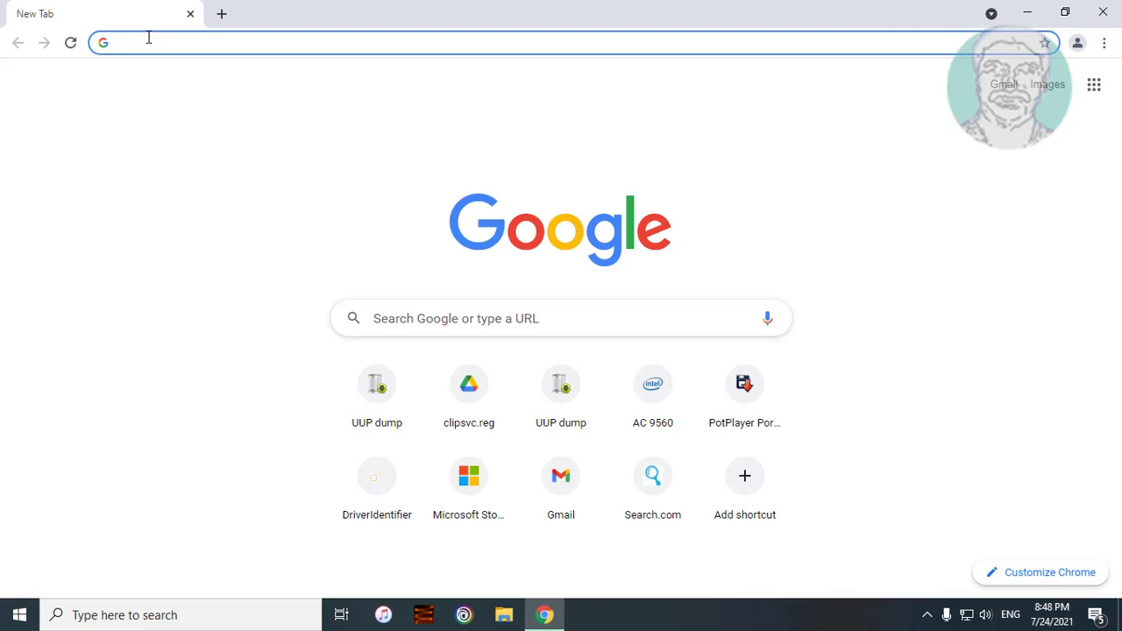
right_click(116, 41)
left_click(242, 175)
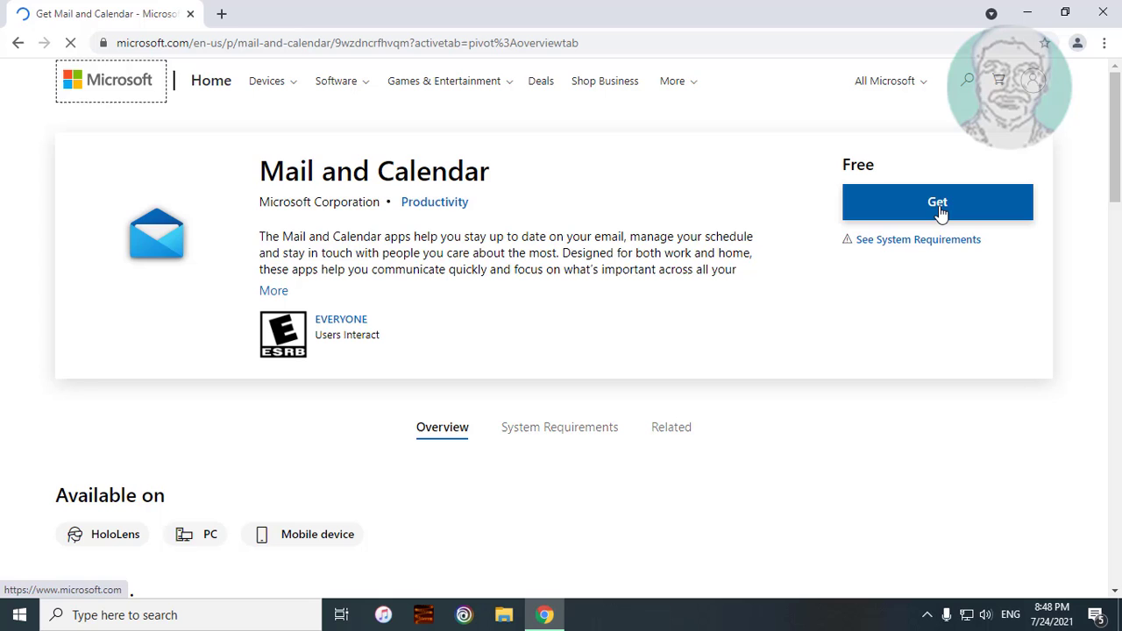
left_click(937, 209)
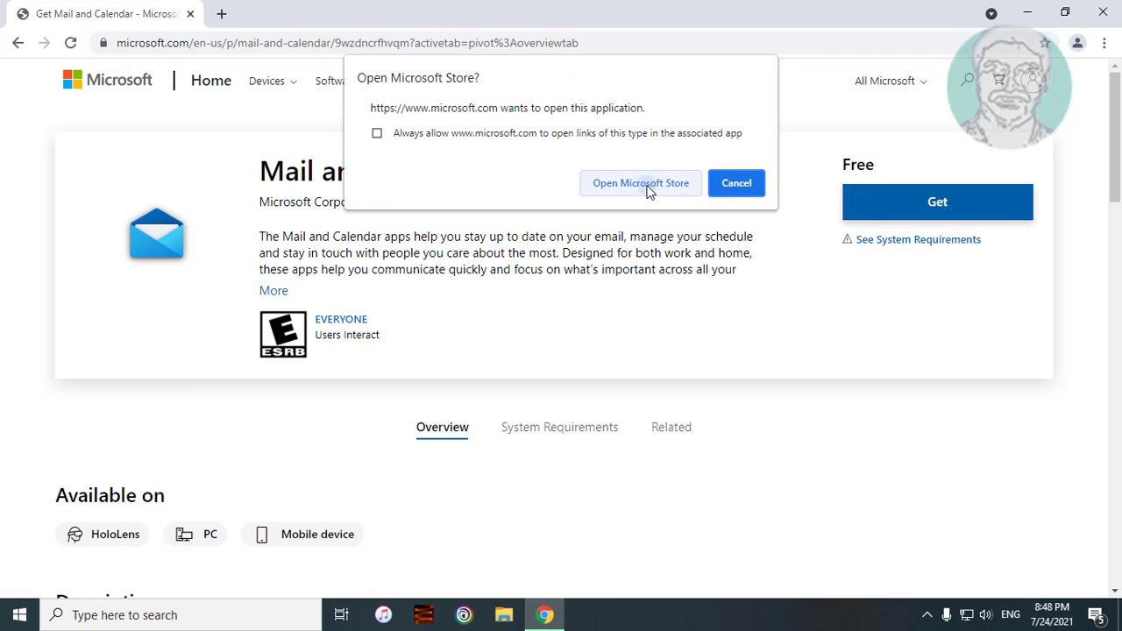
Install Mail and Calendar in Microsoft Store, dismiss the notification, and close the Store.
left_click(646, 185)
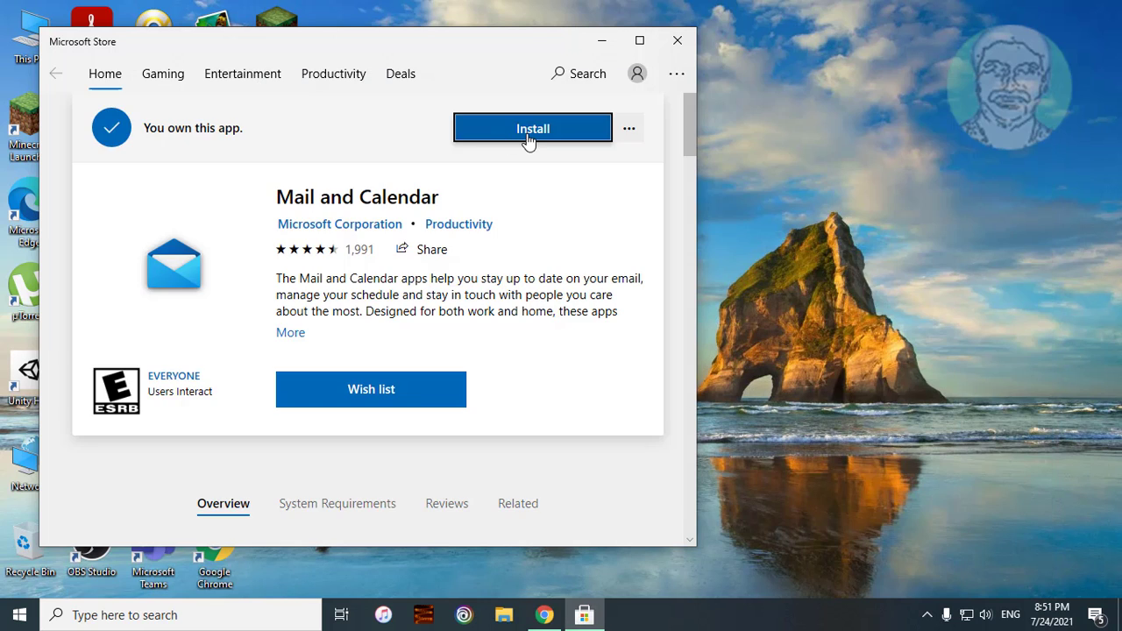
left_click(528, 142)
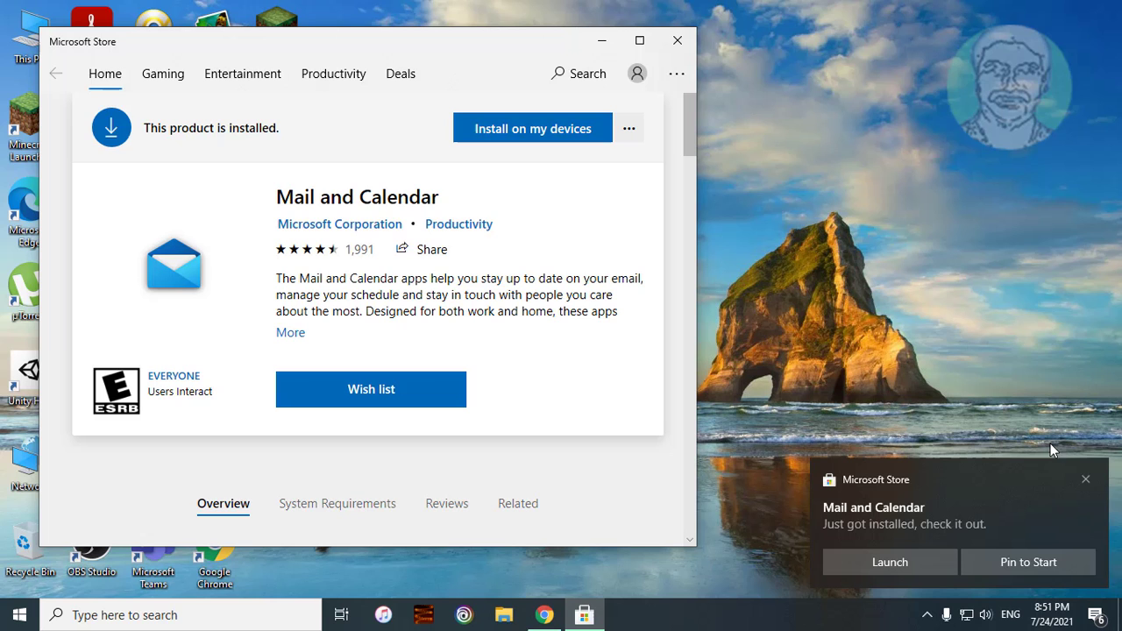
left_click(1085, 478)
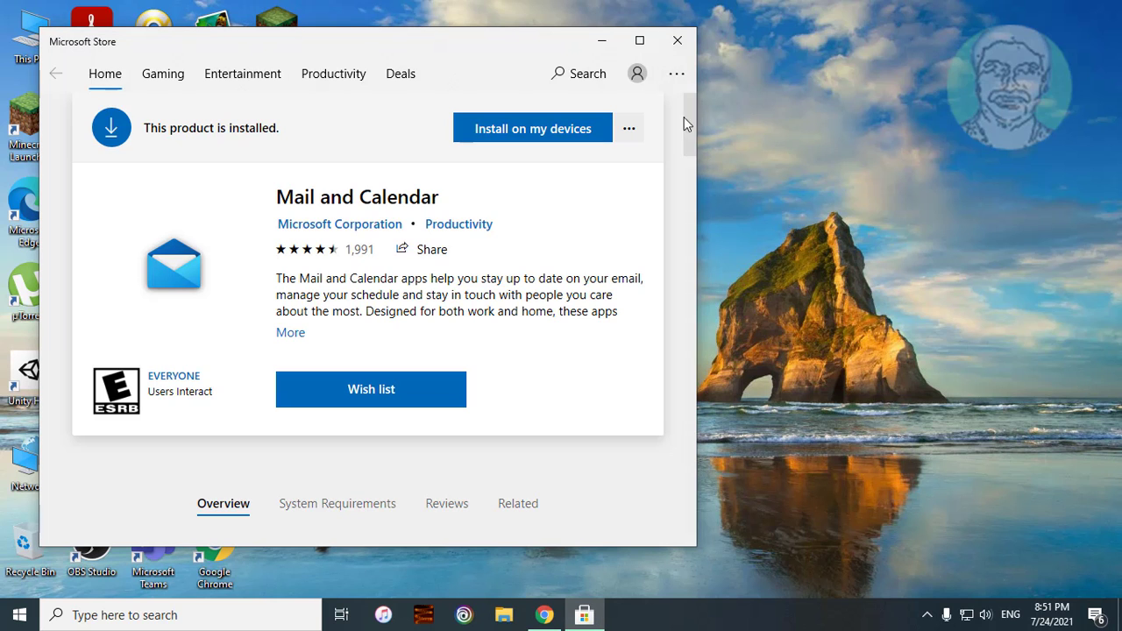
left_click(677, 42)
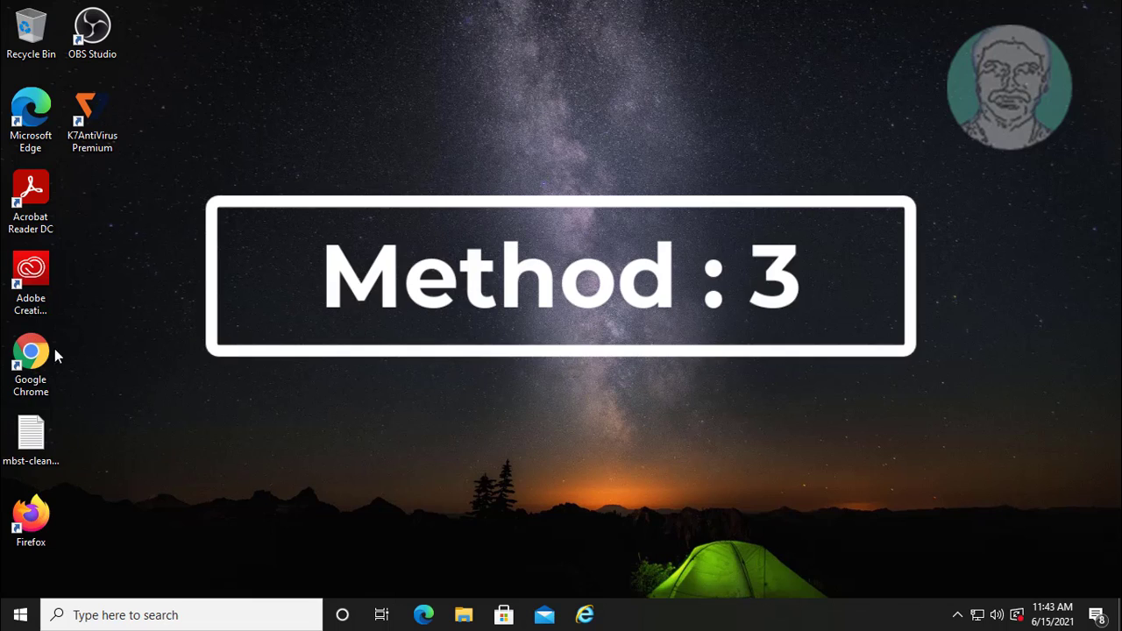
Launch Chrome and search for 'windows 10 download' from the address bar.
double_click(32, 355)
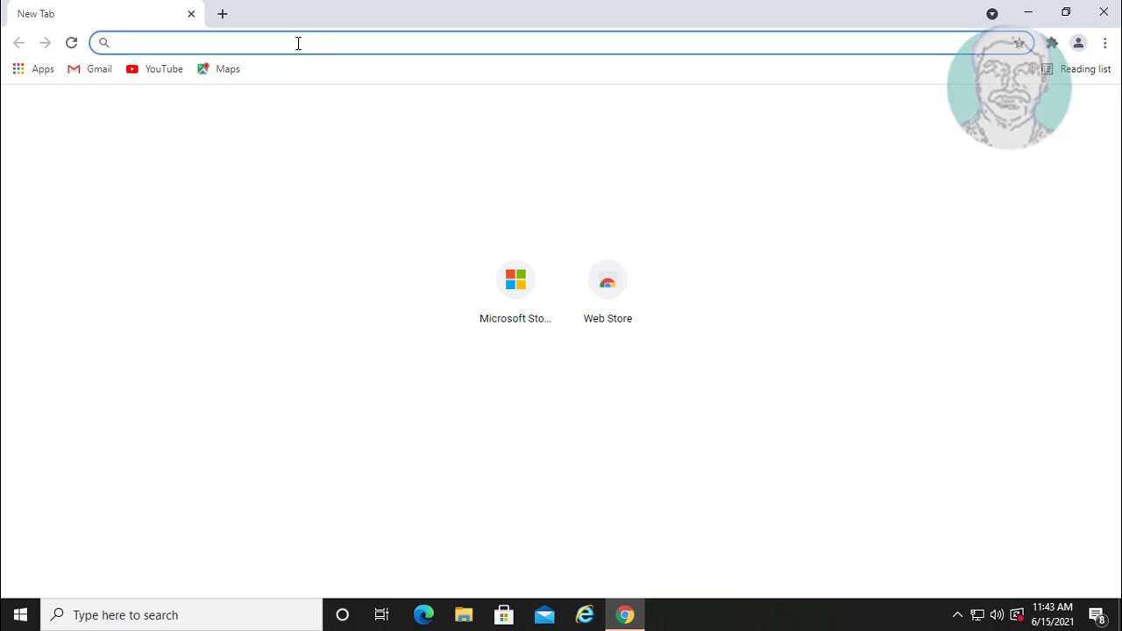
type("win")
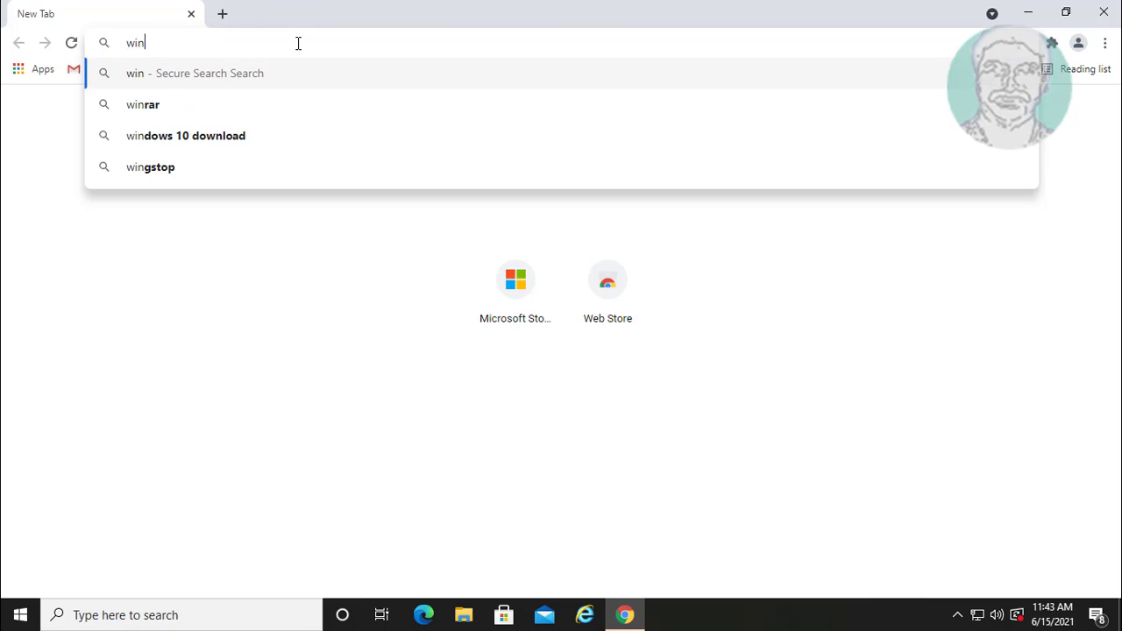
type("dows 10 ")
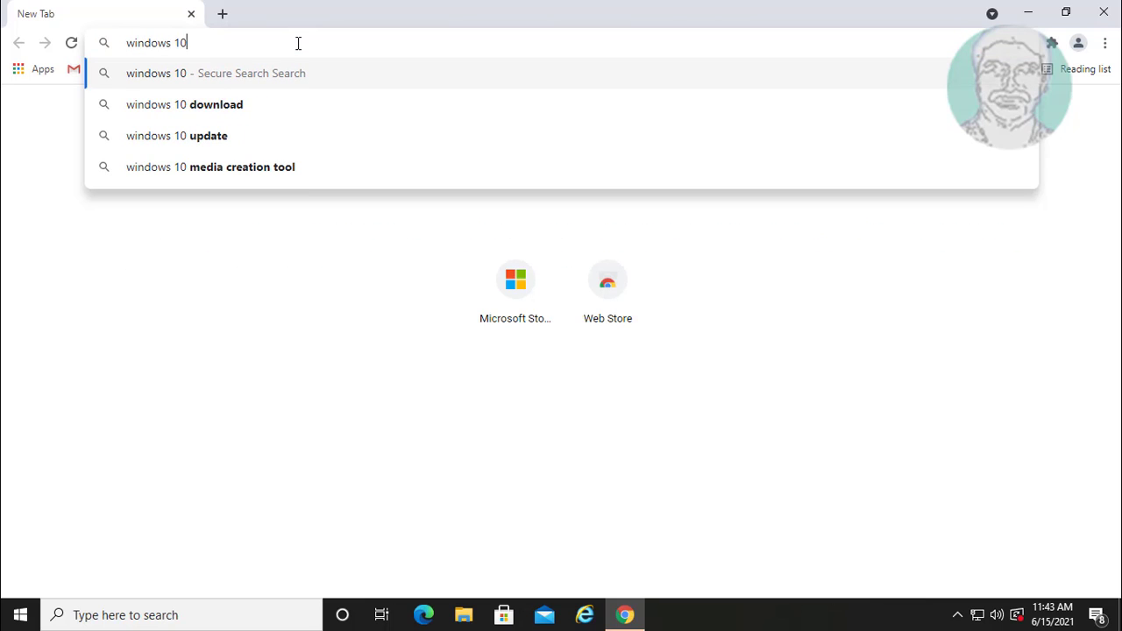
type("download")
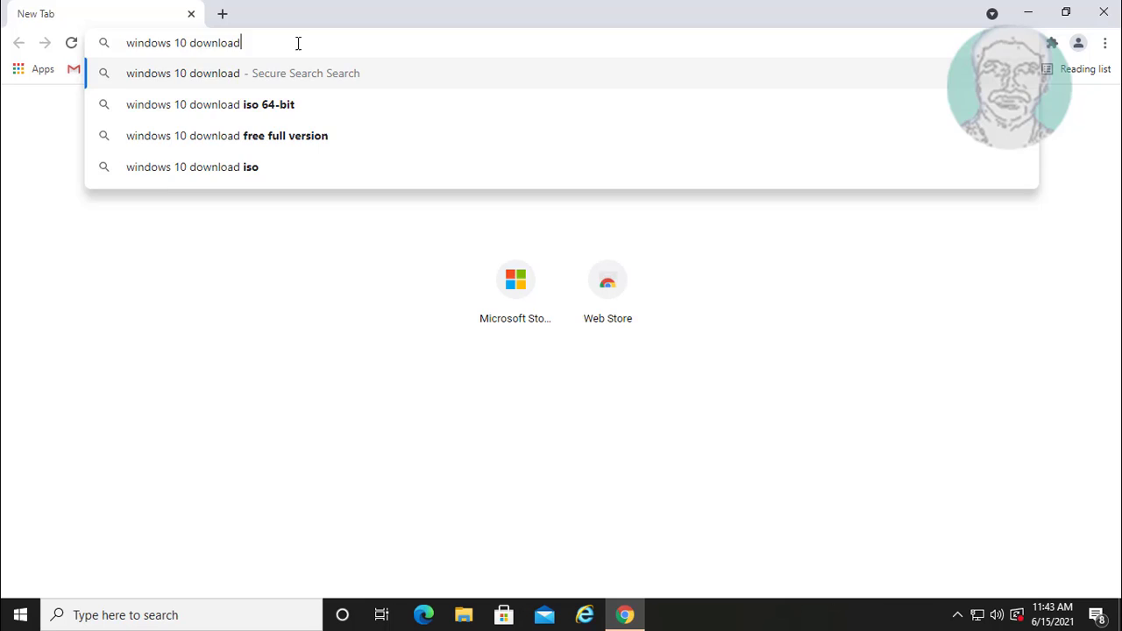
key("Return")
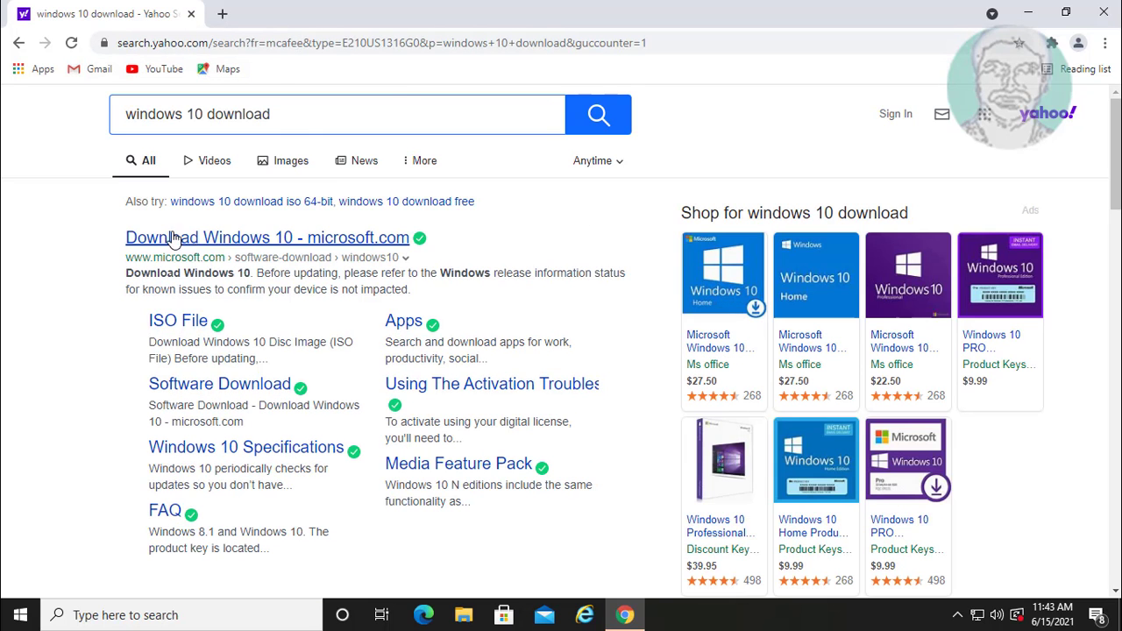
Download the media creation tool from Microsoft's Download Windows 10 page and run it.
left_click(219, 244)
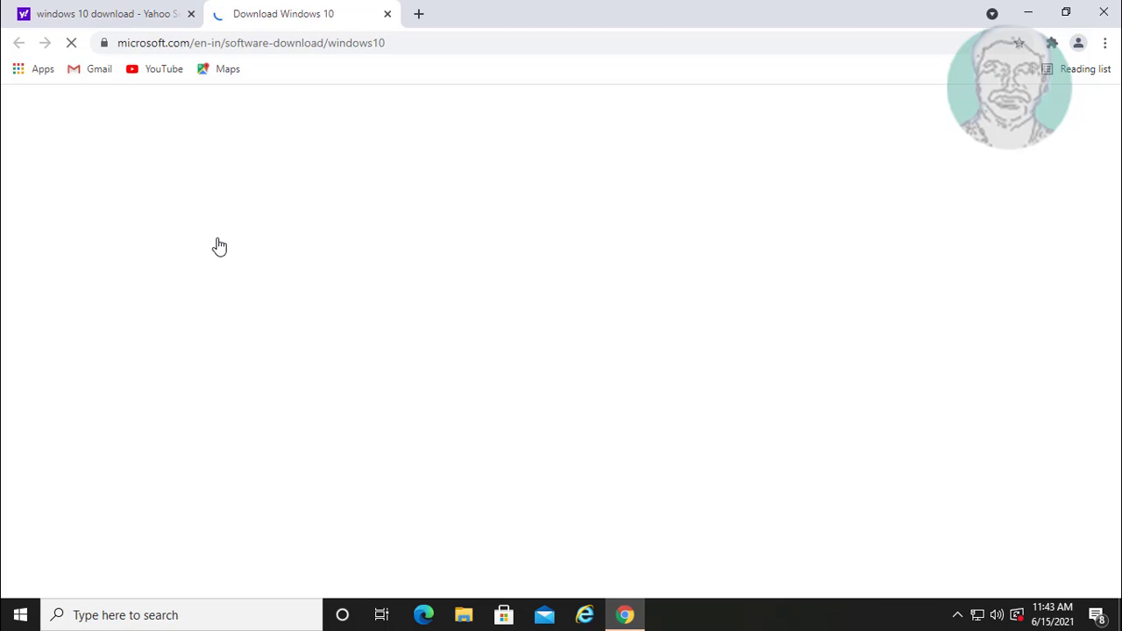
scroll(398, 446, "down", 3)
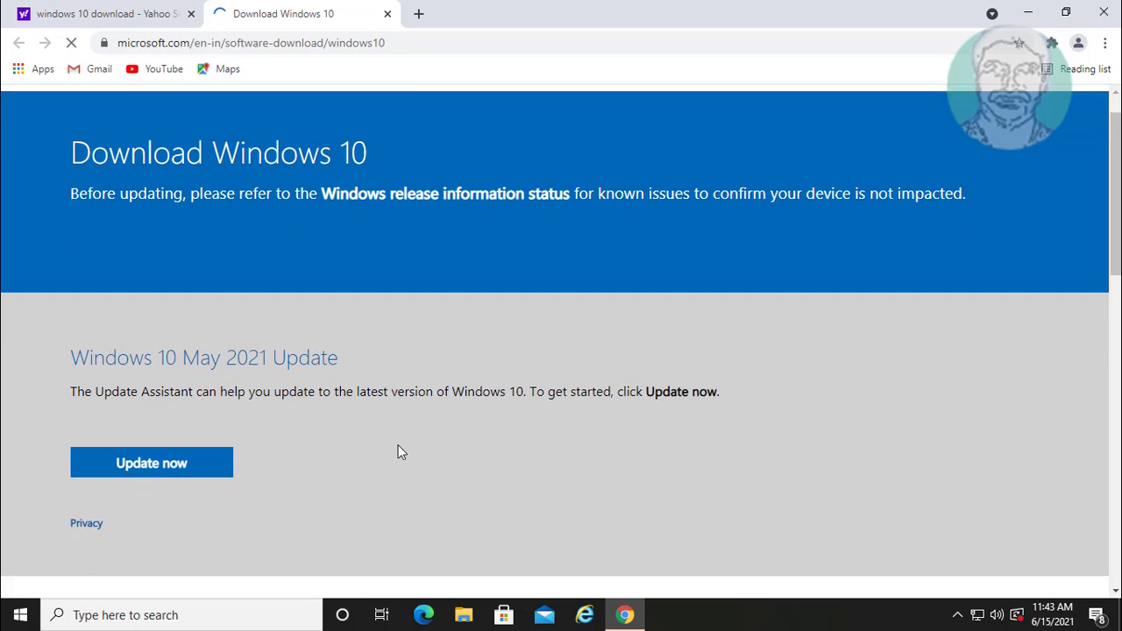
scroll(397, 452, "down", 1)
scroll(114, 348, "up", 1)
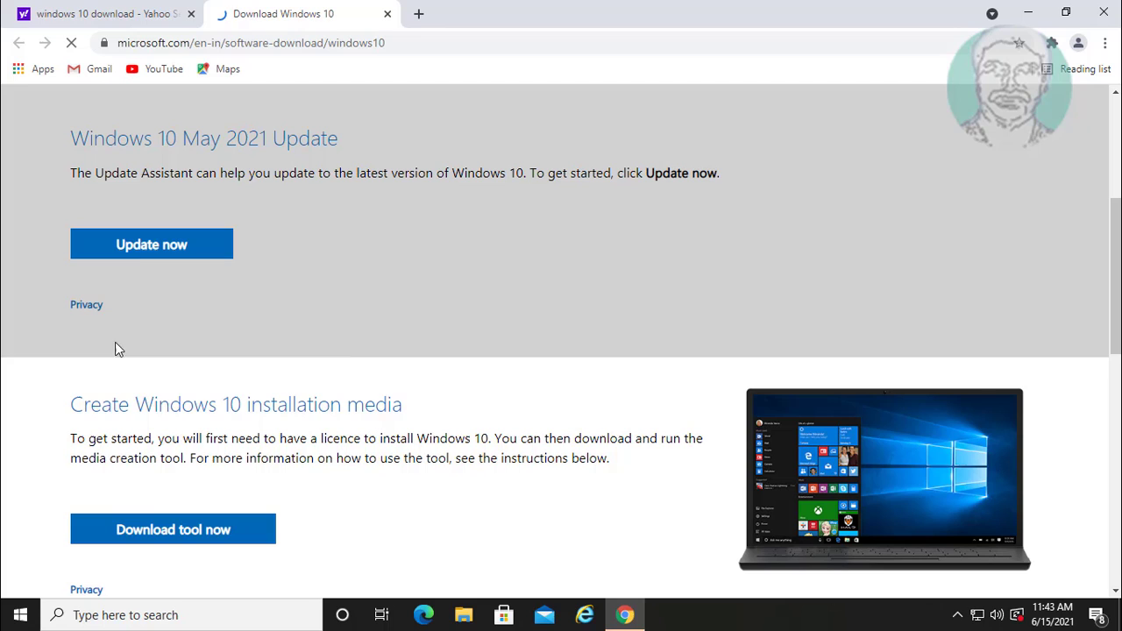
left_click_drag(72, 404, 429, 406)
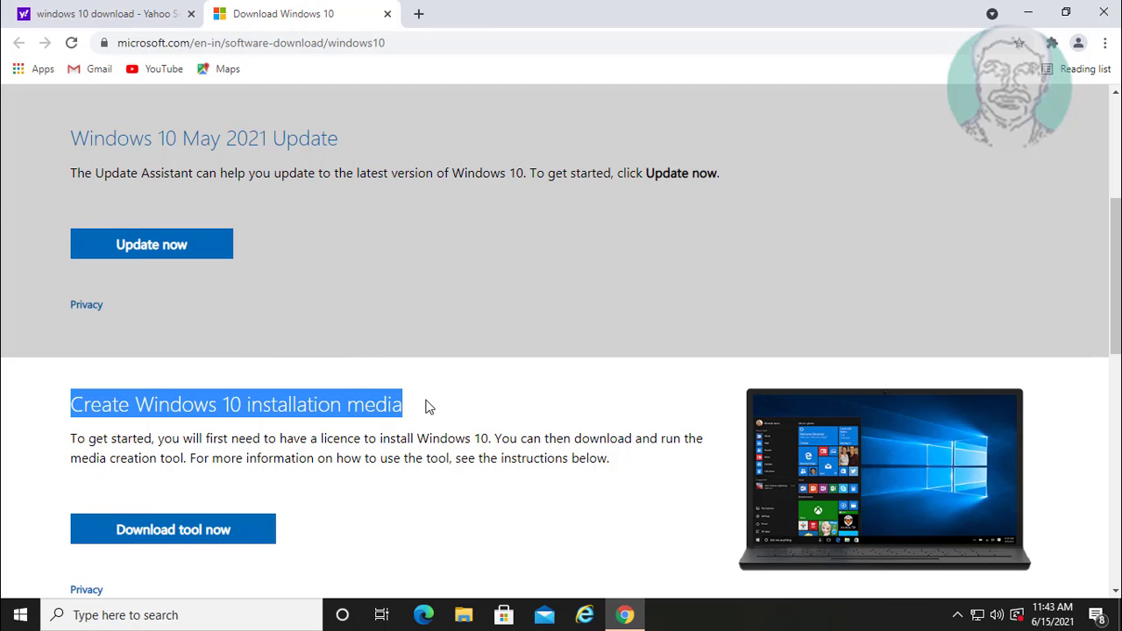
left_click(201, 532)
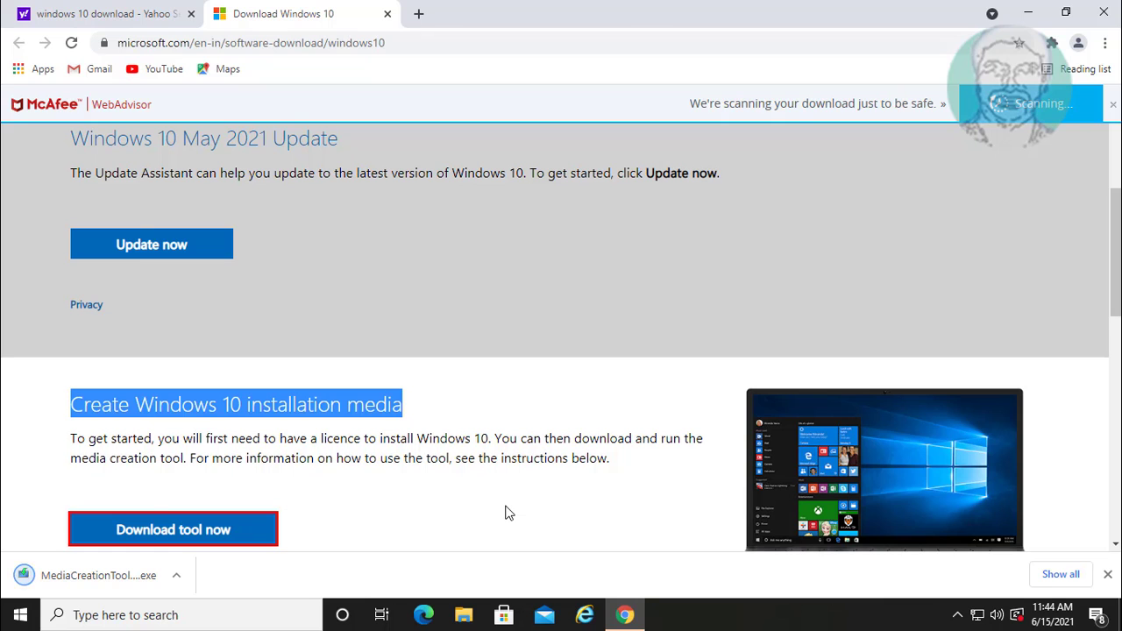
left_click(110, 589)
left_click(1023, 14)
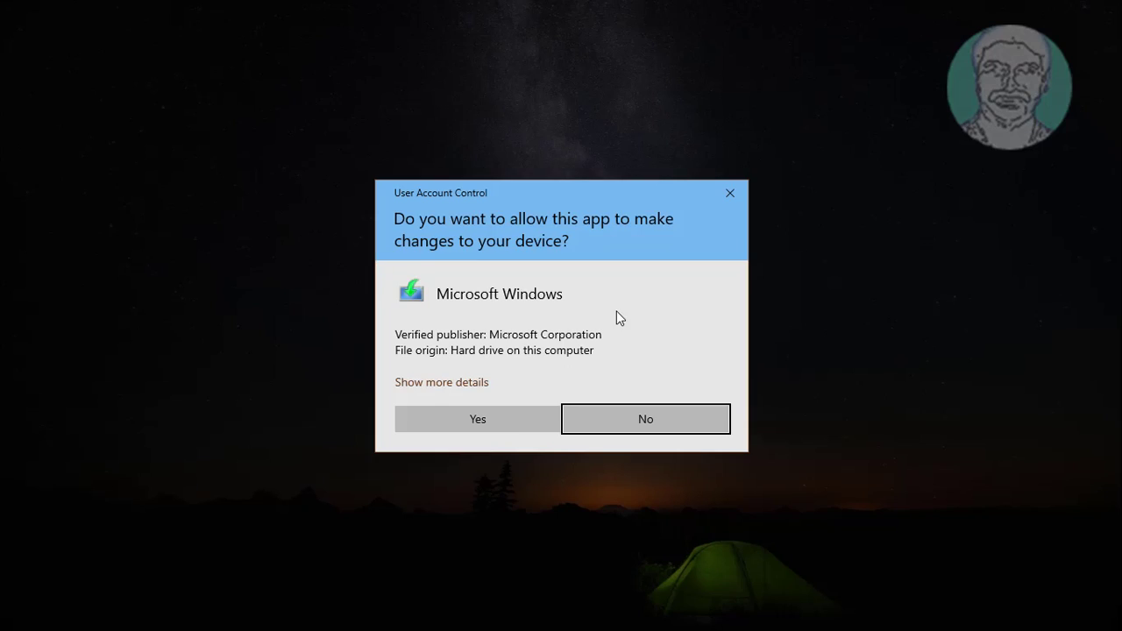
Approve the User Account Control prompt and accept the Windows 10 license terms.
left_click(512, 428)
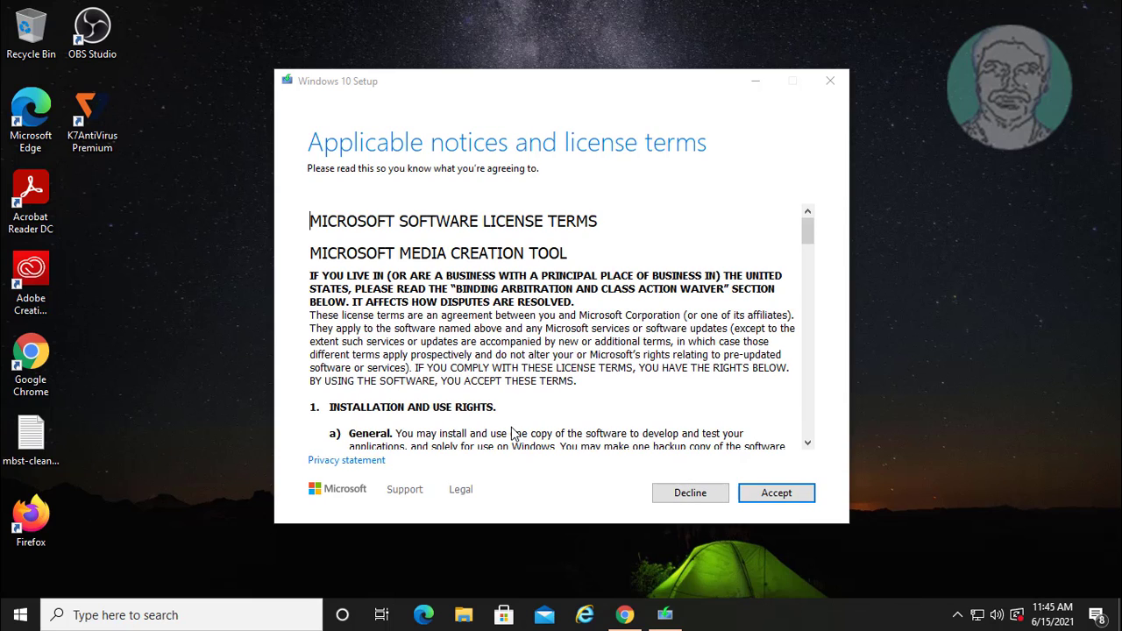
left_click(799, 496)
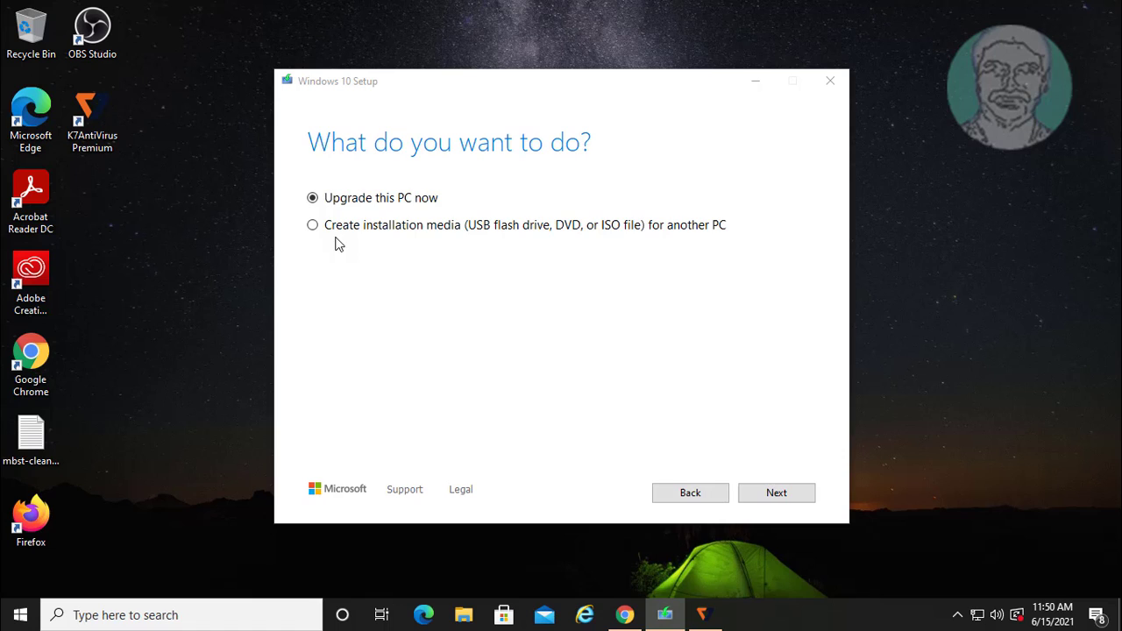
Keep 'Upgrade this PC now' selected and continue to Ready to install, keeping files and apps.
left_click(797, 496)
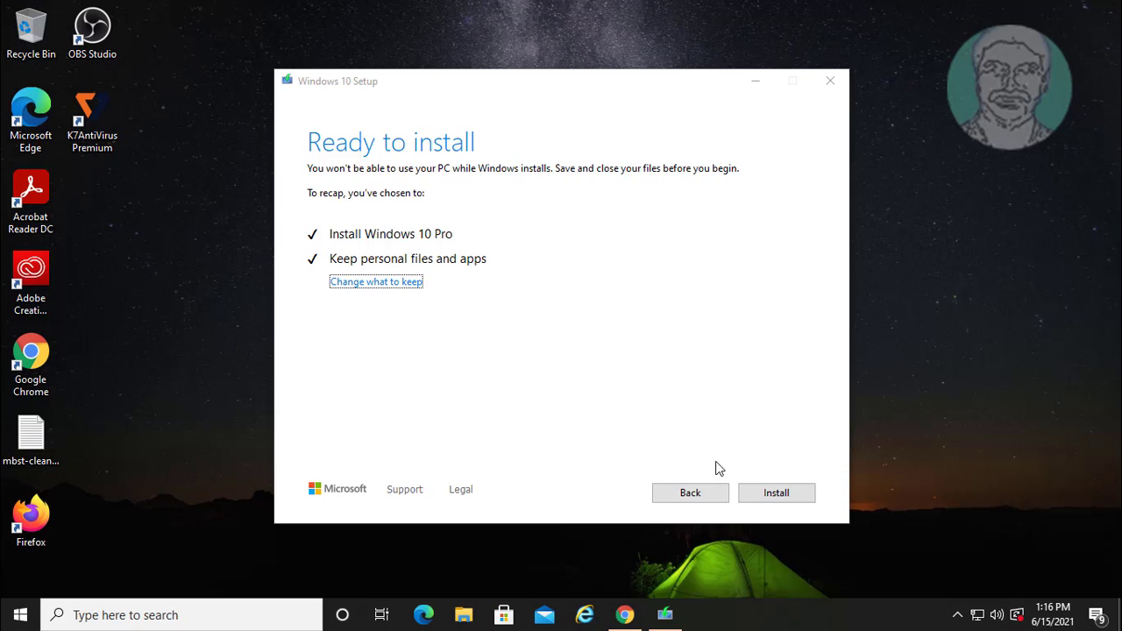
Start the Windows 10 Pro installation from the Ready to install page, keeping personal files and apps.
left_click(770, 493)
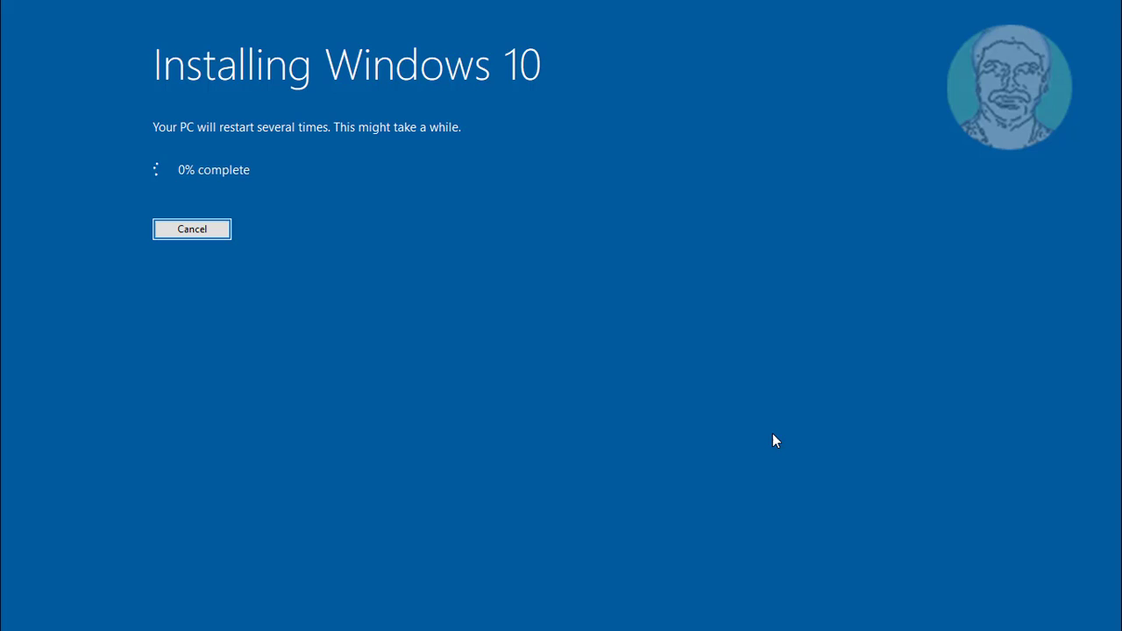